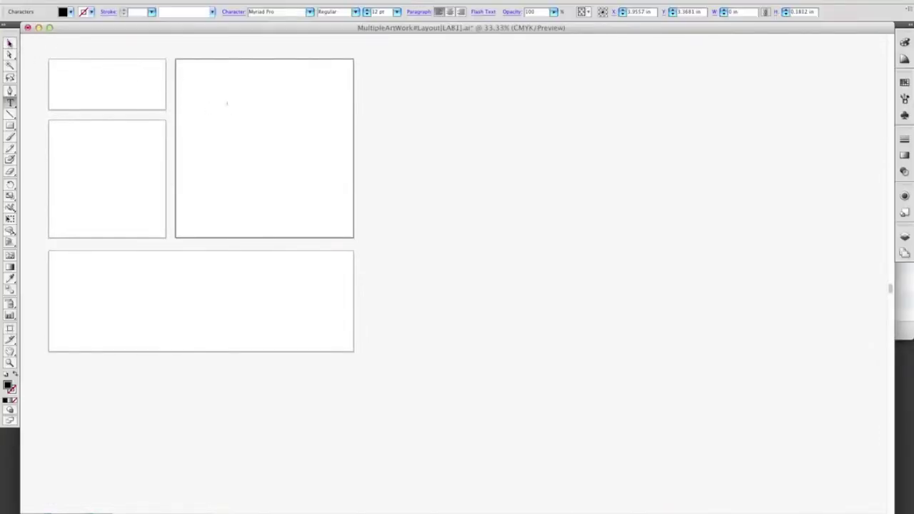
- Reveal the selection, anchor point, type, line, shape and pencil tool flyouts
click(10, 56)
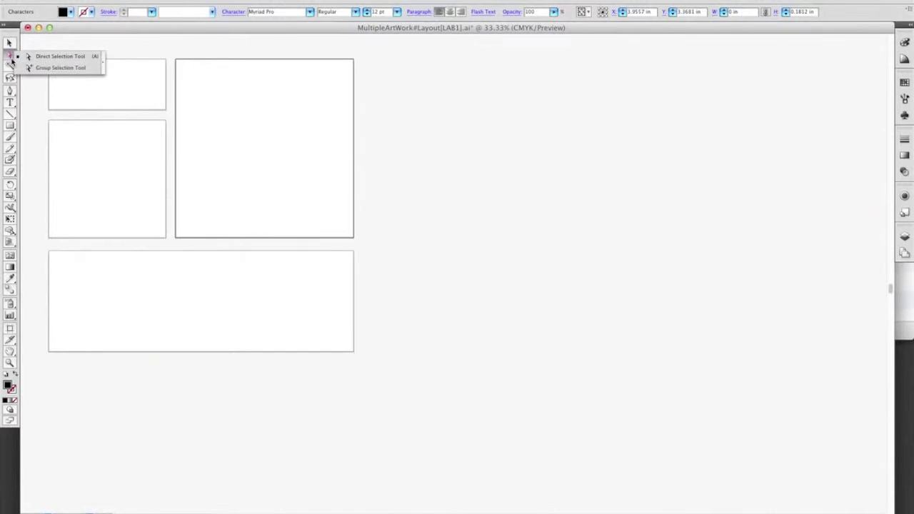
click(10, 92)
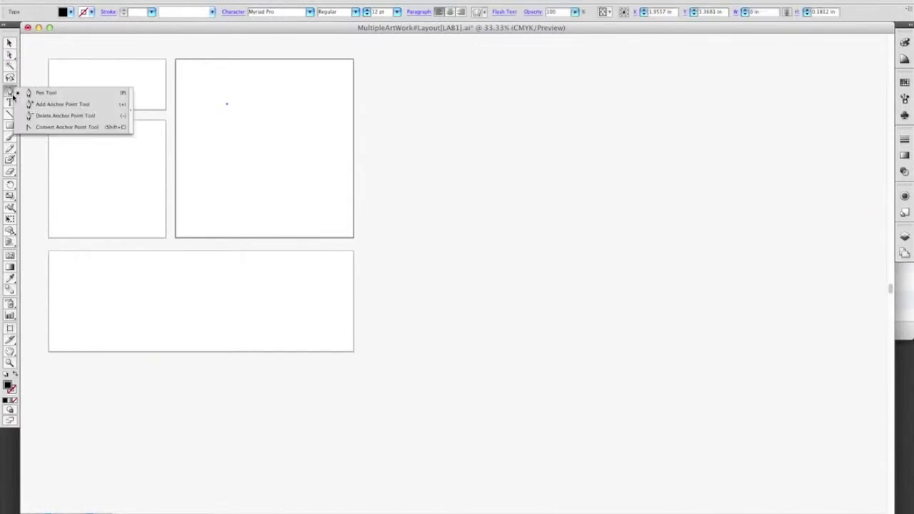
click(12, 103)
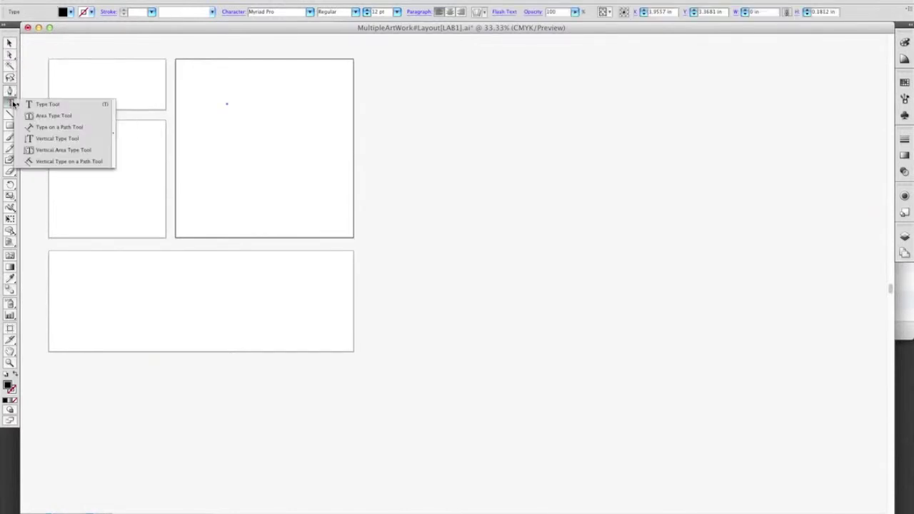
click(11, 116)
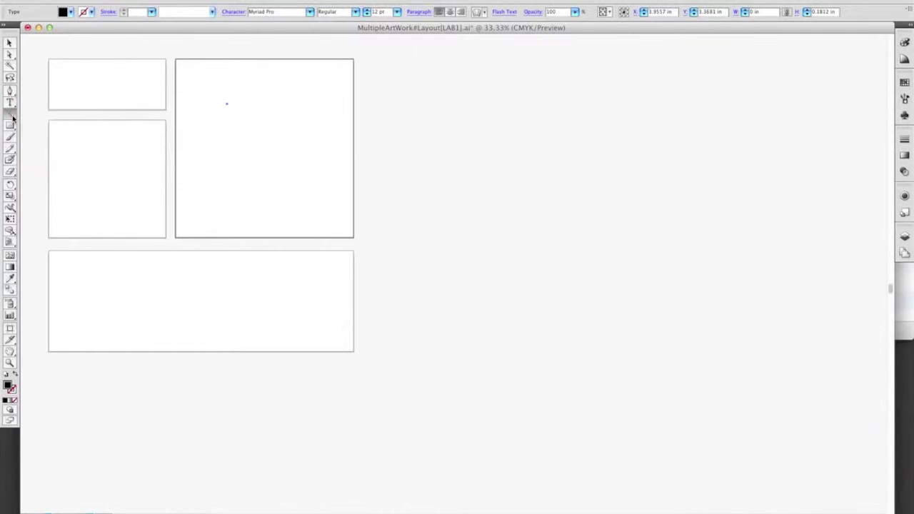
click(11, 126)
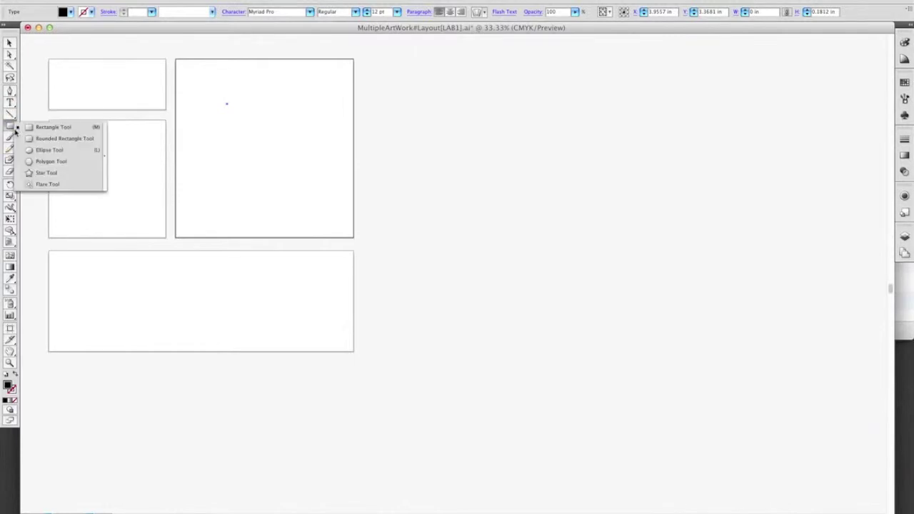
click(13, 149)
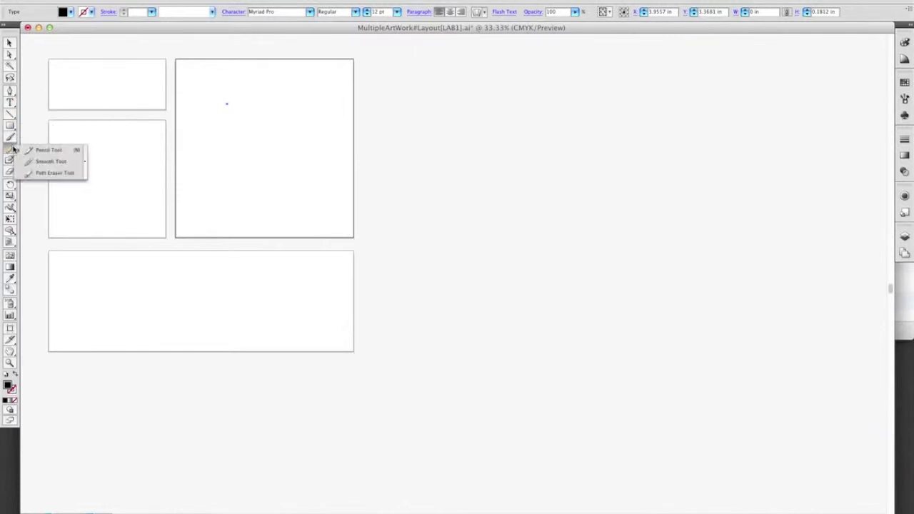
- Browse the eraser, rotate, scale, shape builder and width flyouts, then show the perspective grid and eyedropper flyout
click(13, 172)
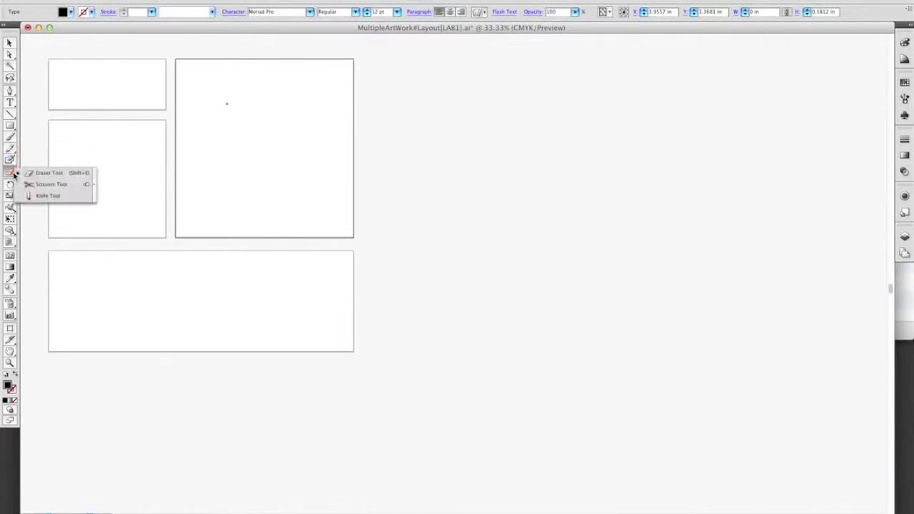
click(13, 184)
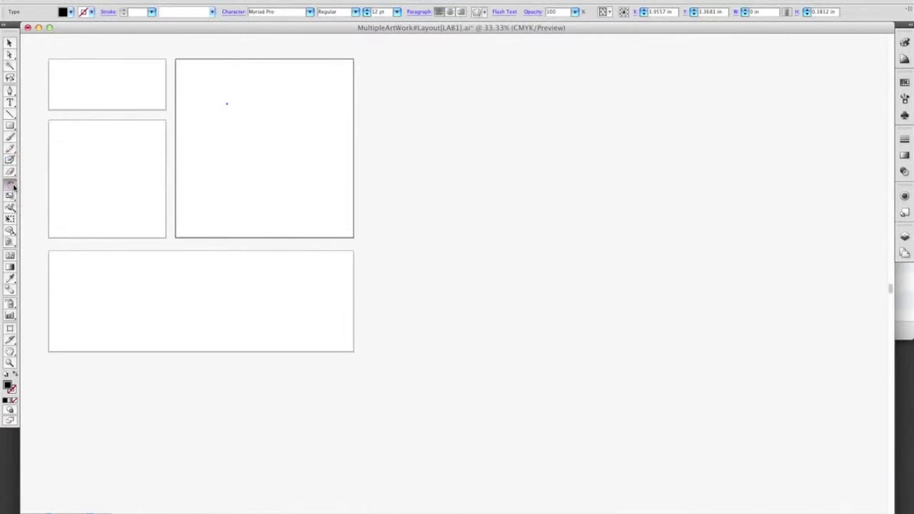
click(12, 195)
click(12, 228)
click(12, 207)
click(12, 241)
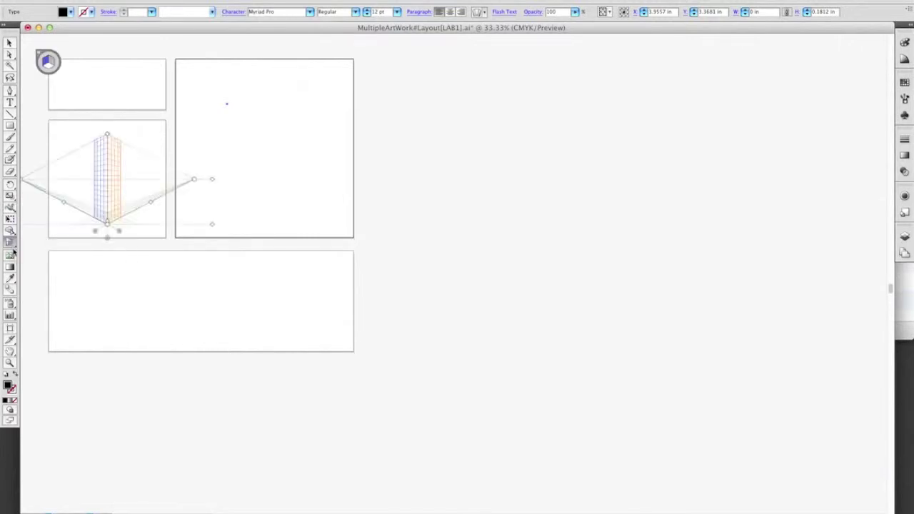
click(12, 279)
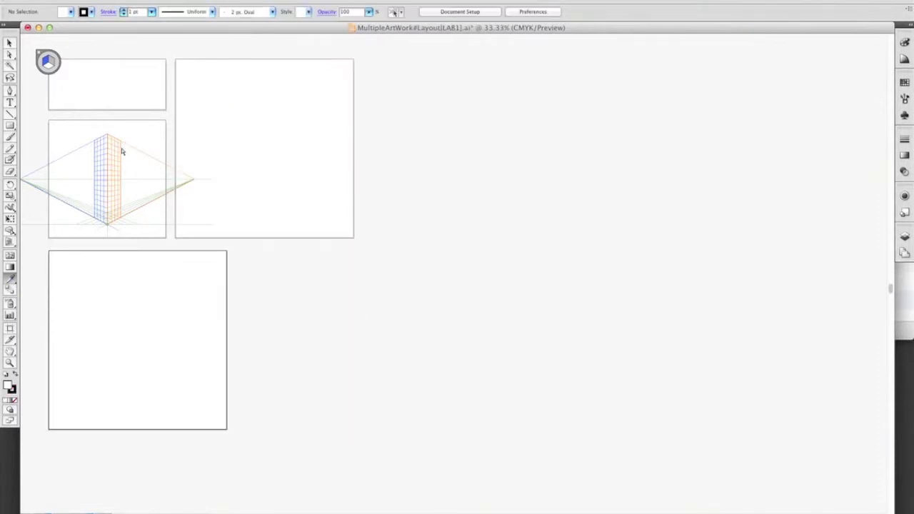
- Switch to Outline view and redo Scale Artboard to widen the bottom artboard again
key(super+y)
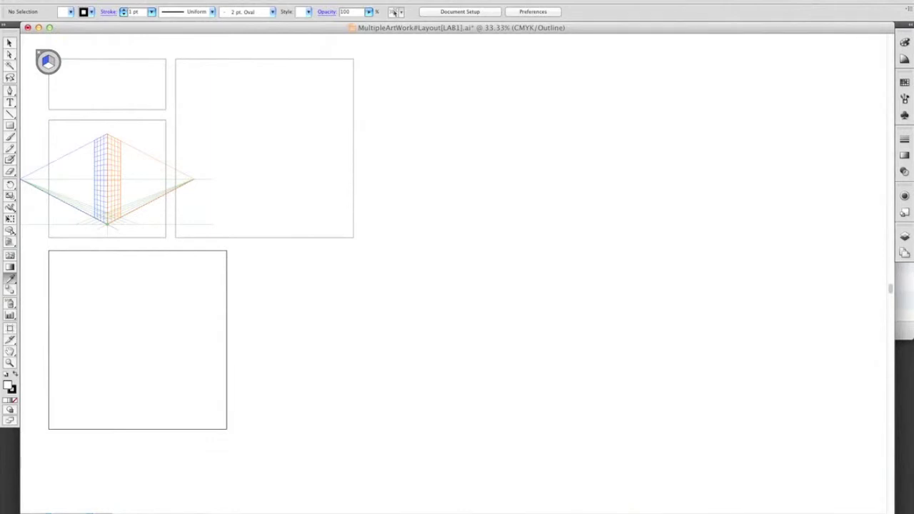
click(117, 0)
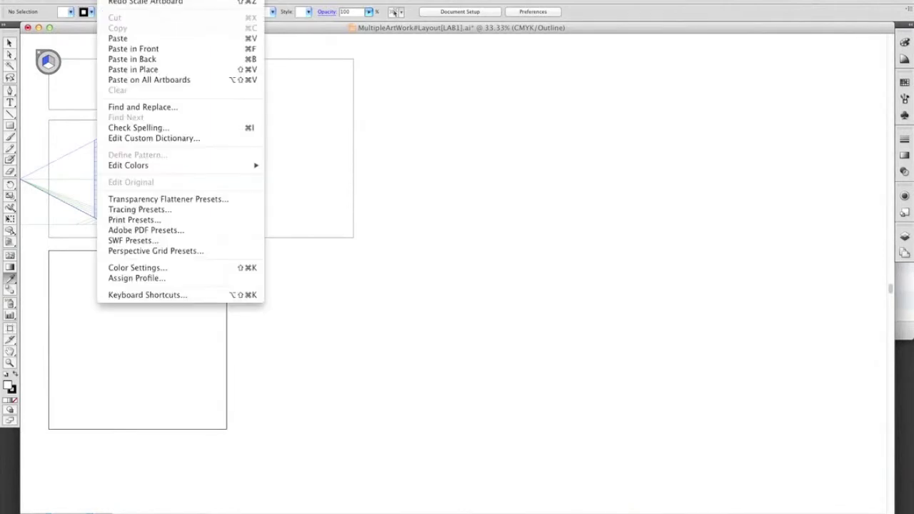
click(123, 4)
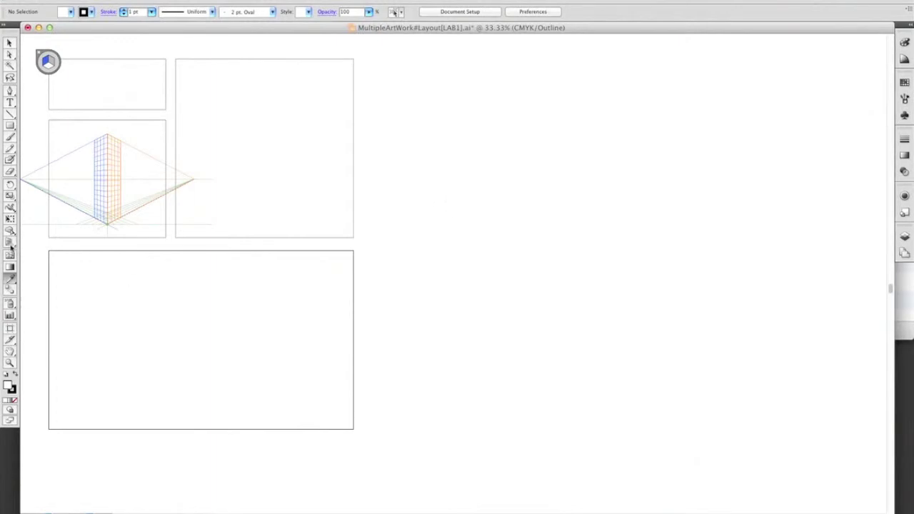
- Reveal the symbol sprayer, graph, slice and hand tool flyouts, ending on the Zoom tool
click(10, 303)
click(11, 314)
click(13, 315)
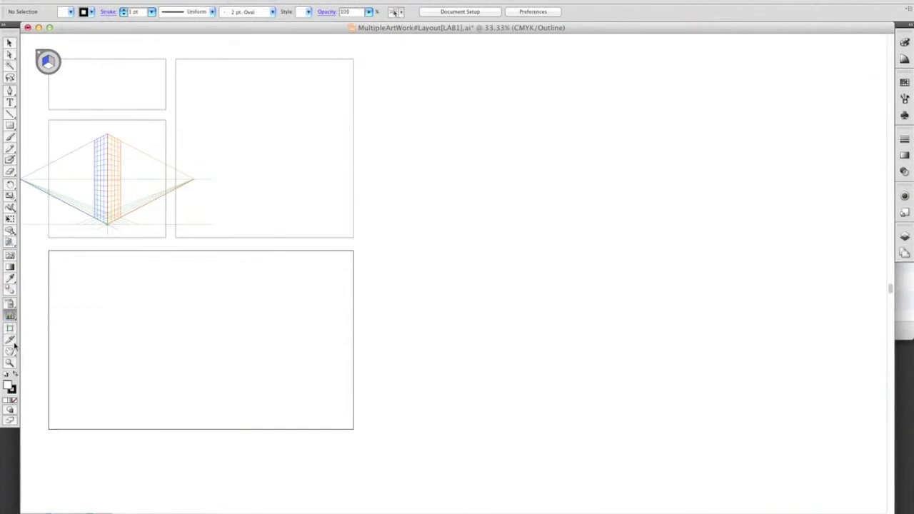
click(12, 341)
click(13, 342)
click(13, 353)
click(13, 364)
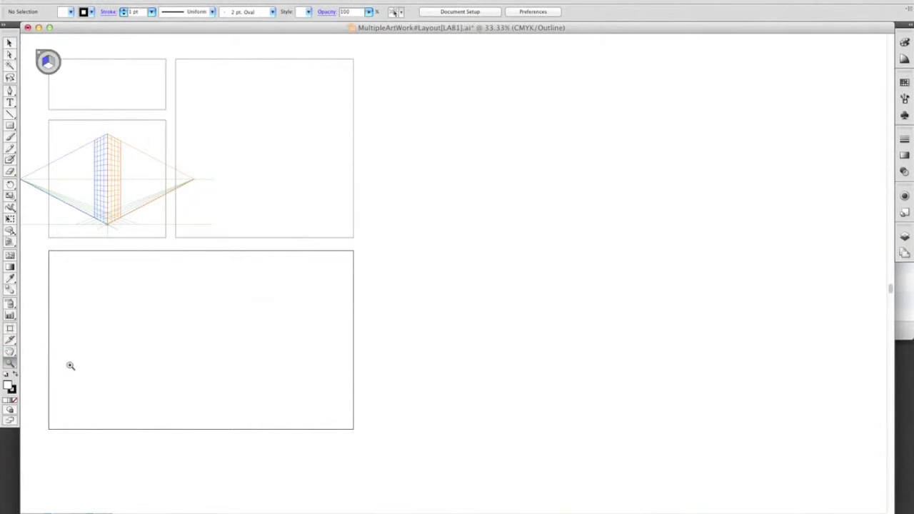
click(15, 375)
click(15, 375)
click(15, 374)
click(15, 375)
click(15, 375)
click(15, 375)
click(15, 374)
click(15, 375)
click(15, 375)
click(71, 12)
- Review the stroke colour swatches, keep stroke weight at 1 pt and the Uniform width profile
click(92, 13)
click(93, 12)
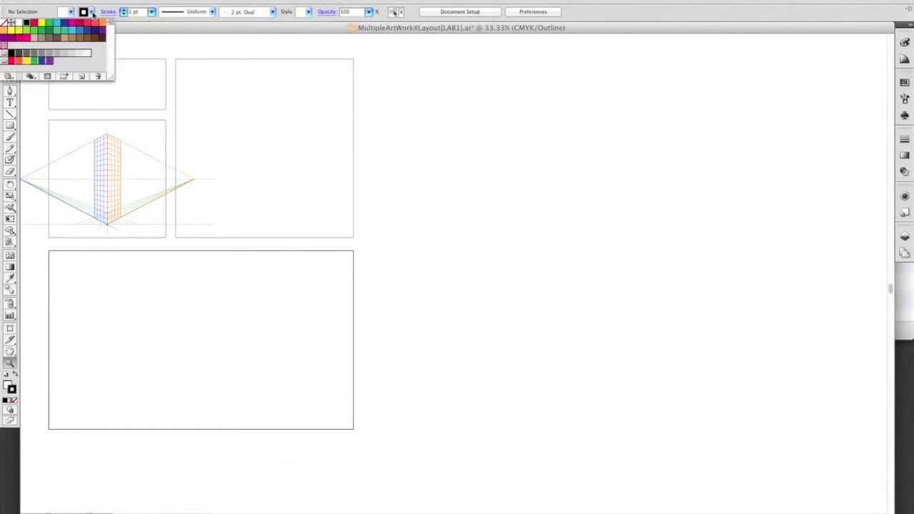
click(151, 12)
click(152, 13)
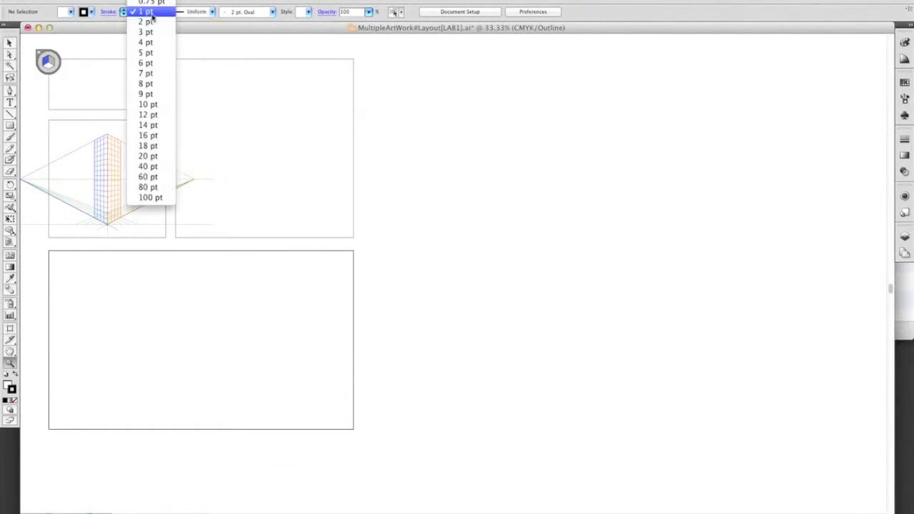
click(108, 50)
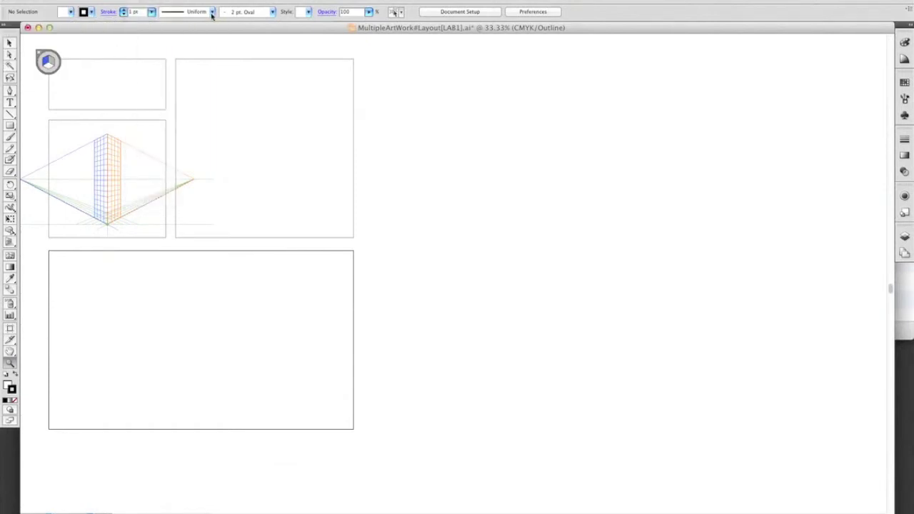
click(213, 12)
click(213, 12)
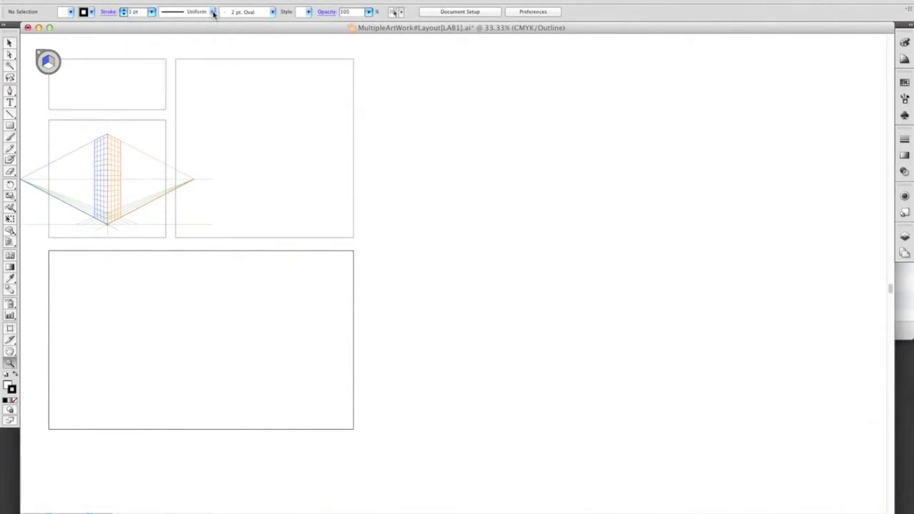
- Preview the brush, graphic style, opacity and Select Similar dropdowns, then switch to the Painting workspace
click(272, 13)
click(275, 13)
click(310, 12)
click(309, 12)
click(369, 13)
click(369, 13)
click(402, 14)
click(402, 15)
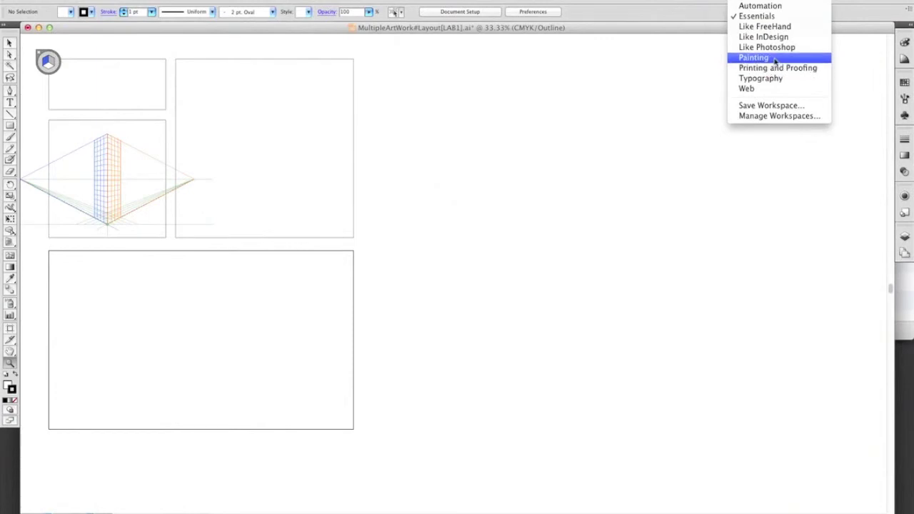
click(774, 59)
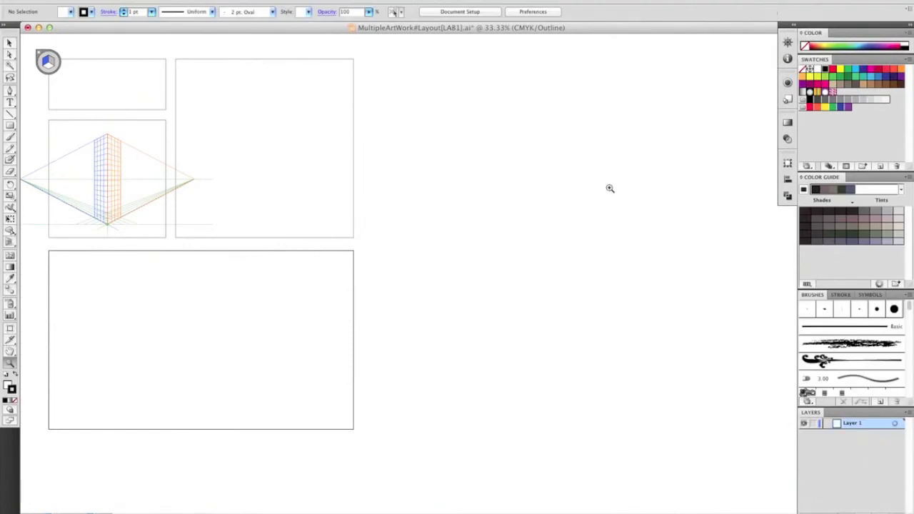
- Switch to the Automation workspace and expand its collapsed panels to full size
click(758, 2)
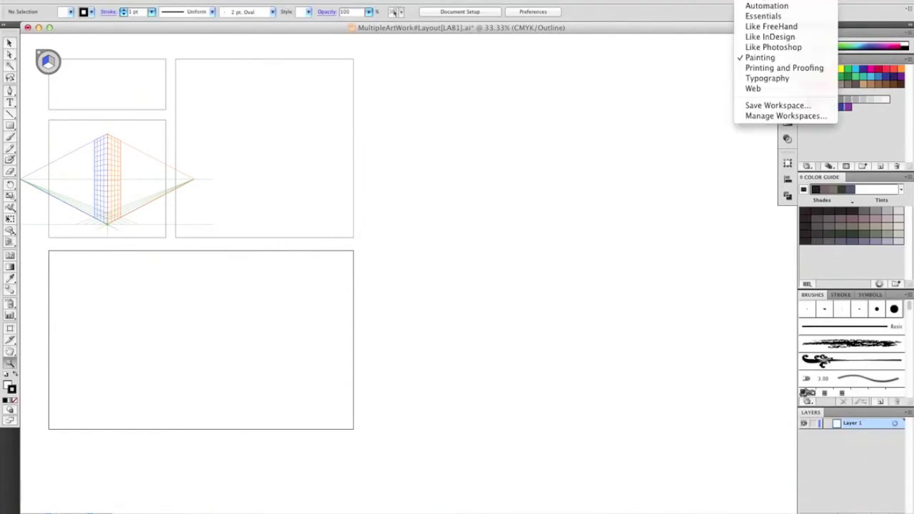
click(758, 6)
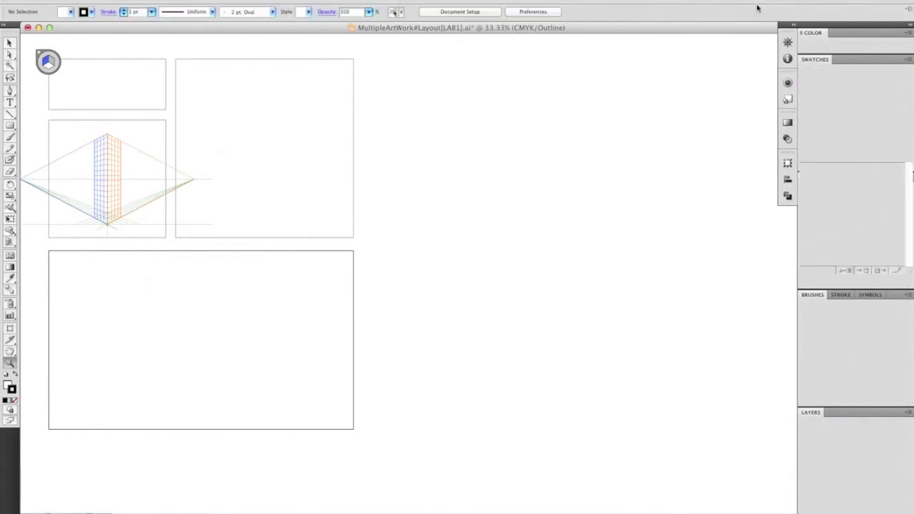
click(765, 2)
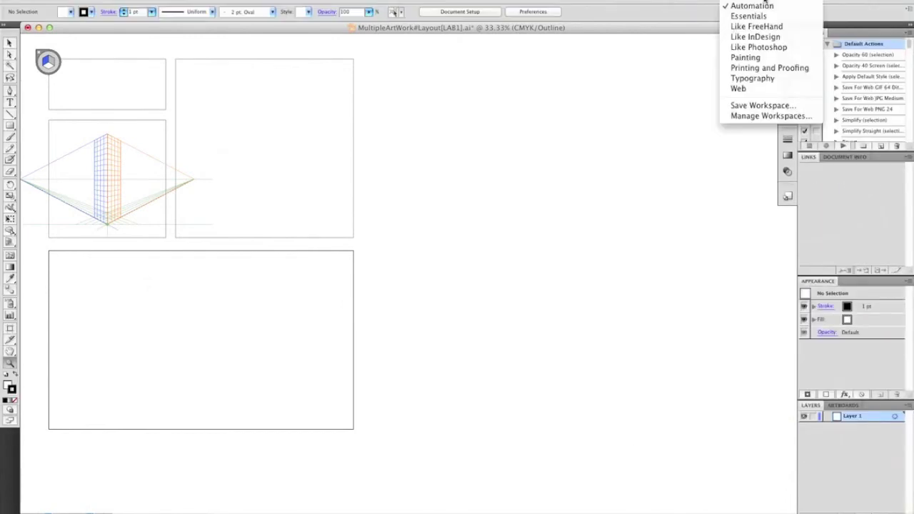
click(761, 5)
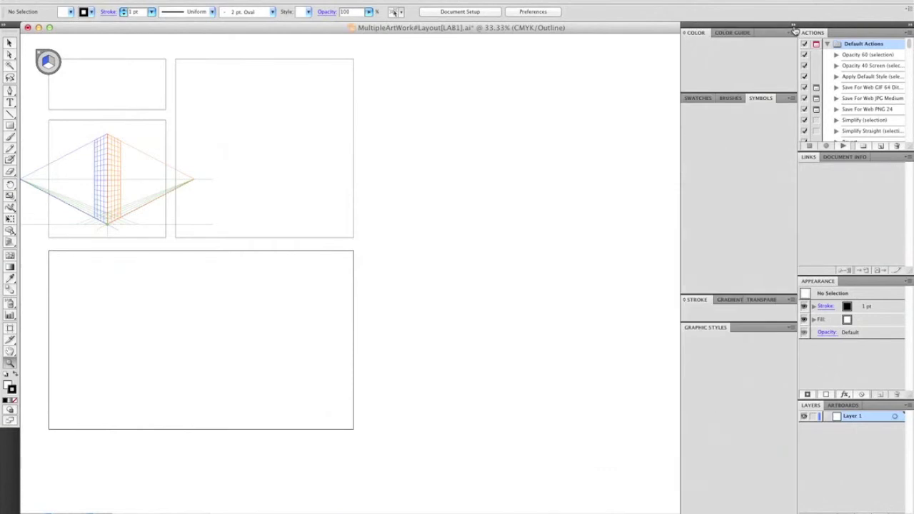
click(793, 27)
- Cycle through the Essentials, Like InDesign and Like Photoshop workspaces, returning to Painting
click(756, 4)
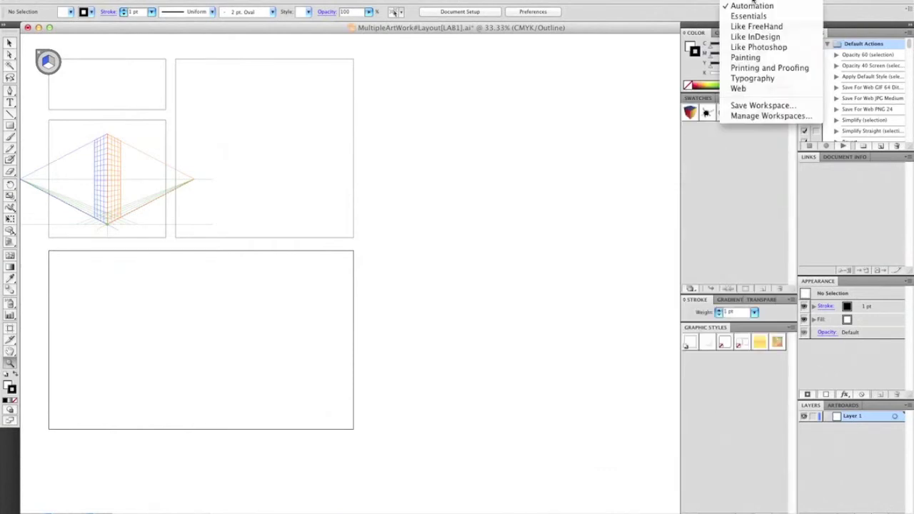
click(746, 16)
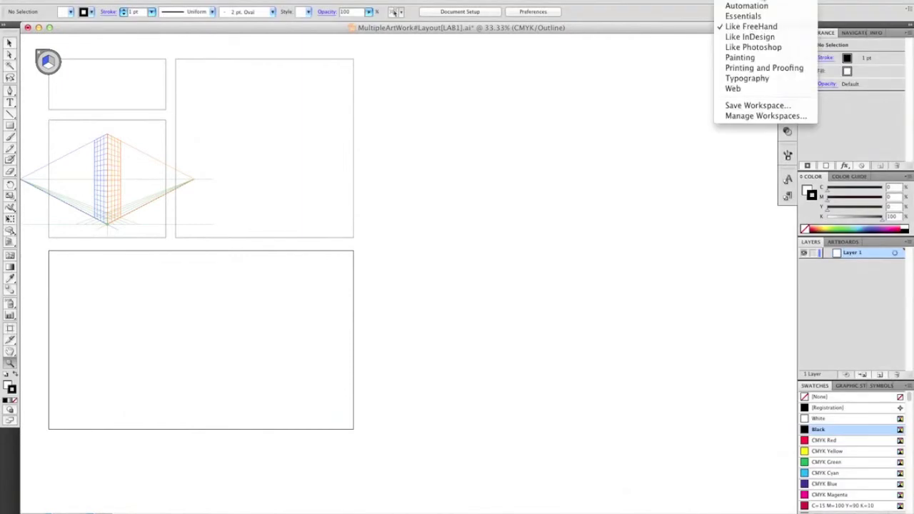
click(755, 35)
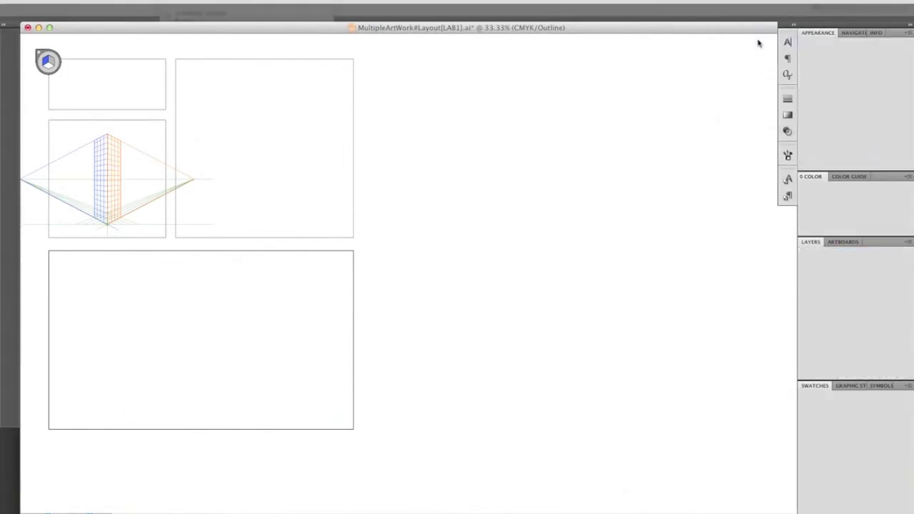
click(760, 2)
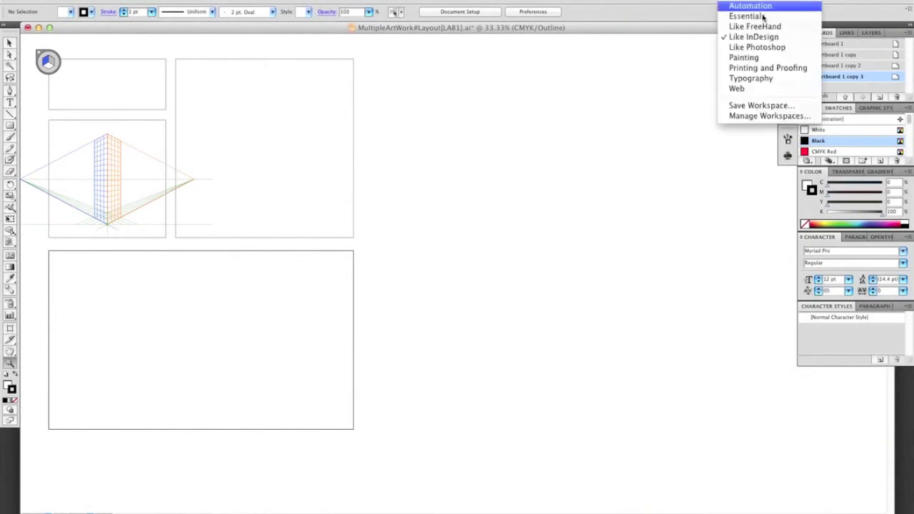
click(759, 47)
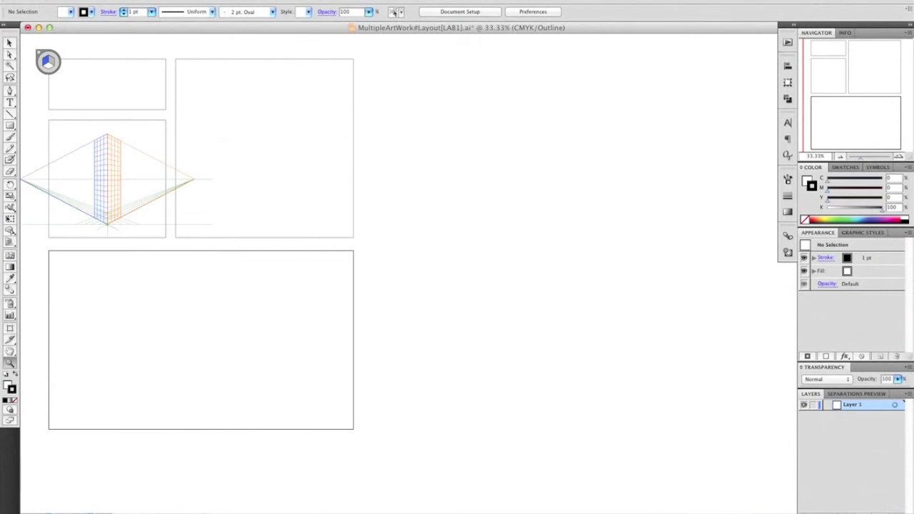
click(771, 2)
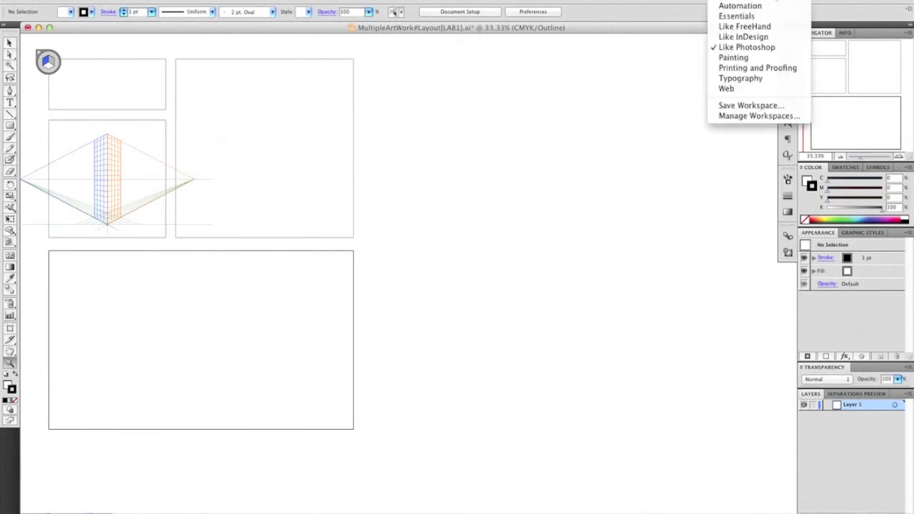
click(764, 64)
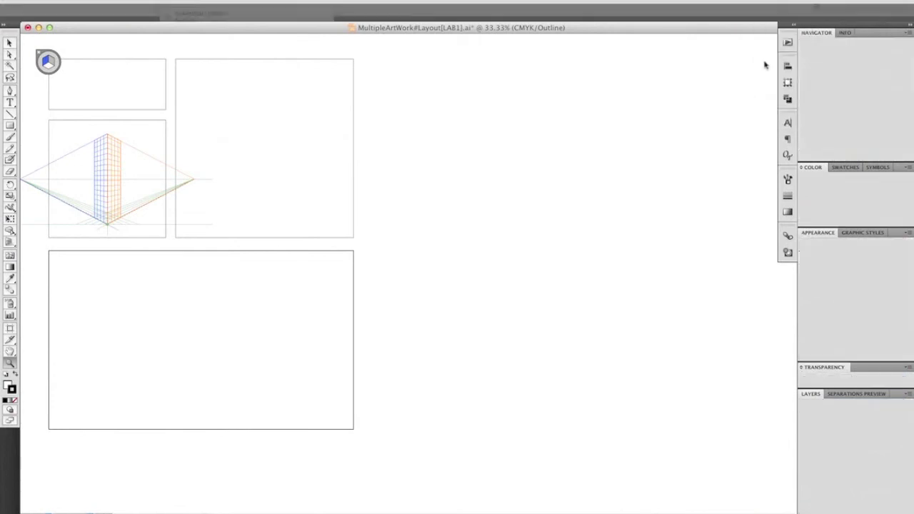
click(774, 4)
- Try the Printing and Proofing and Typography workspaces, toggling the Tools panel between two columns and one
click(774, 68)
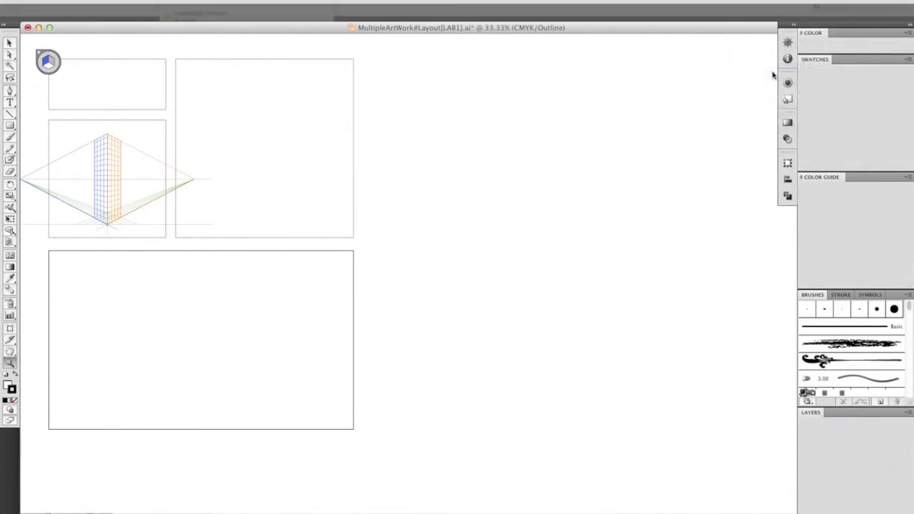
click(774, 4)
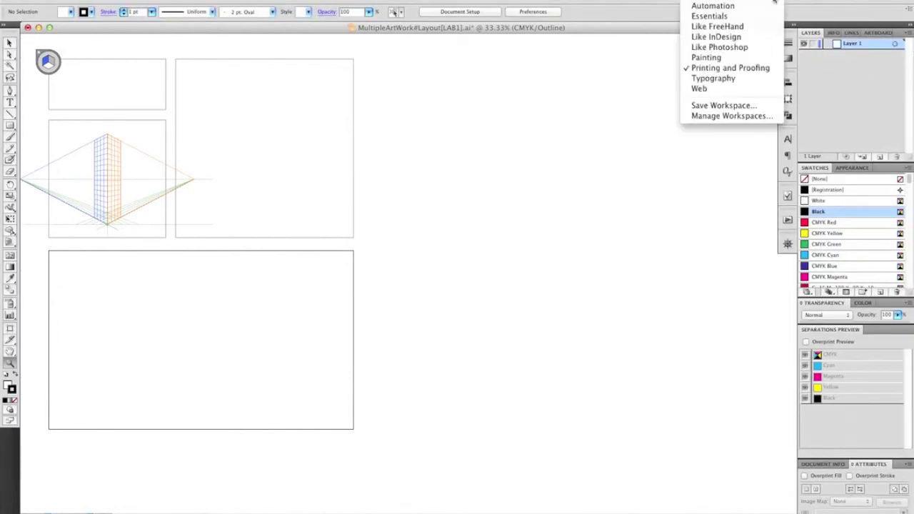
click(753, 79)
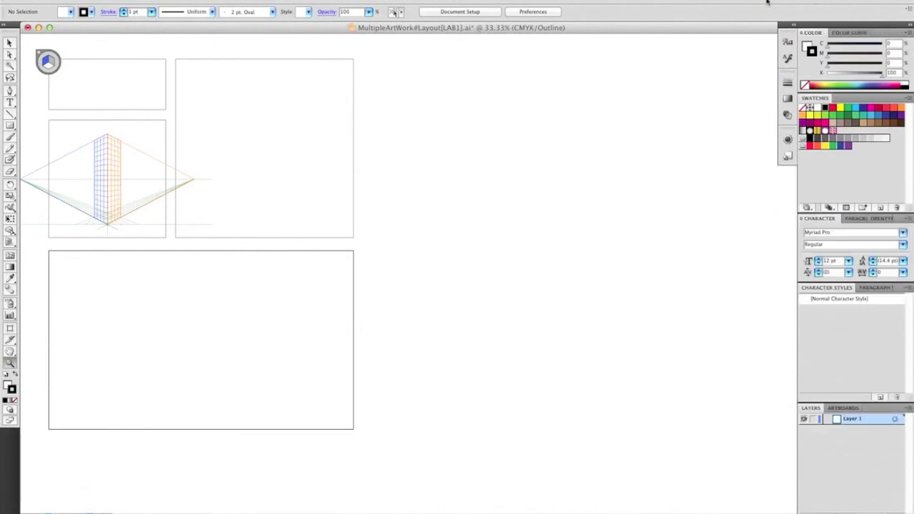
click(4, 30)
click(4, 29)
- Switch to the Web workspace and collapse its docked panels to labelled icons
click(763, 2)
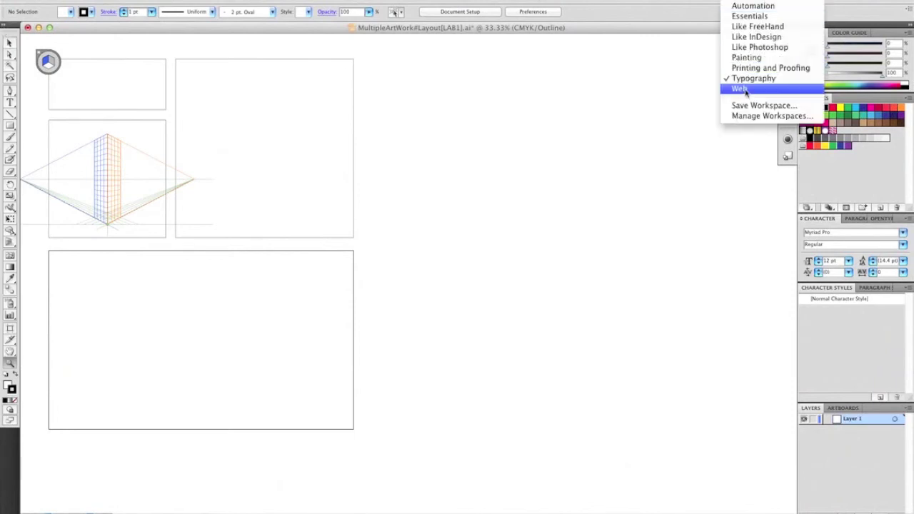
click(744, 89)
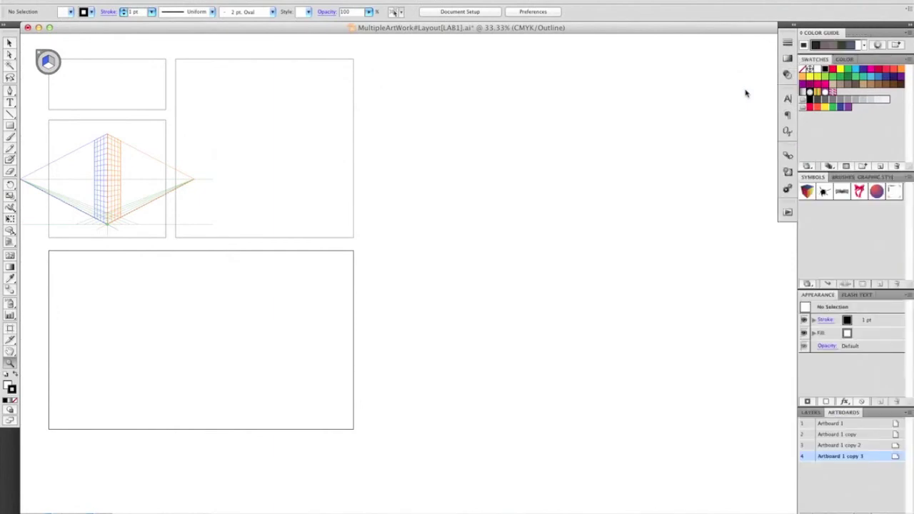
click(793, 29)
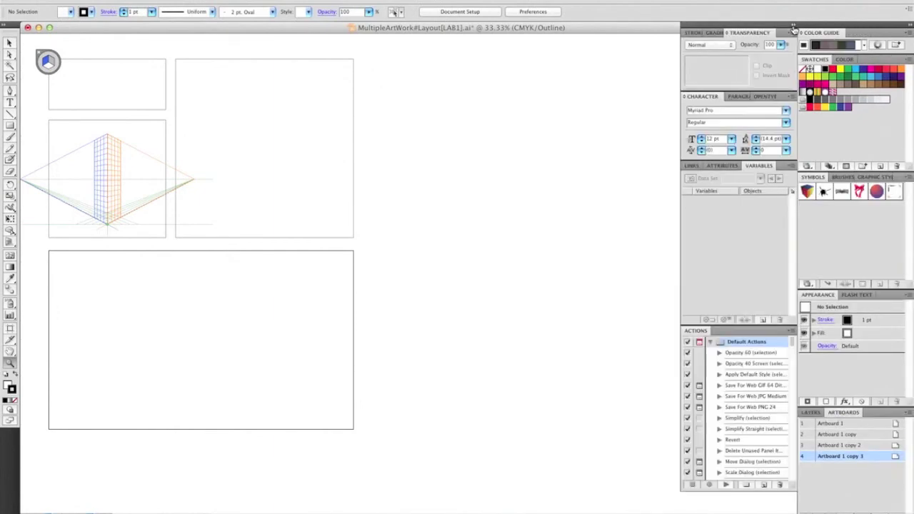
click(793, 29)
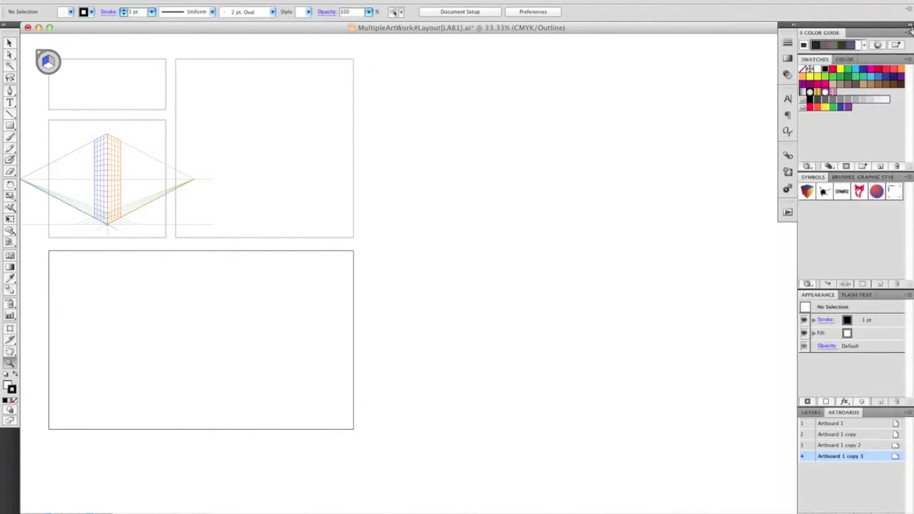
click(909, 28)
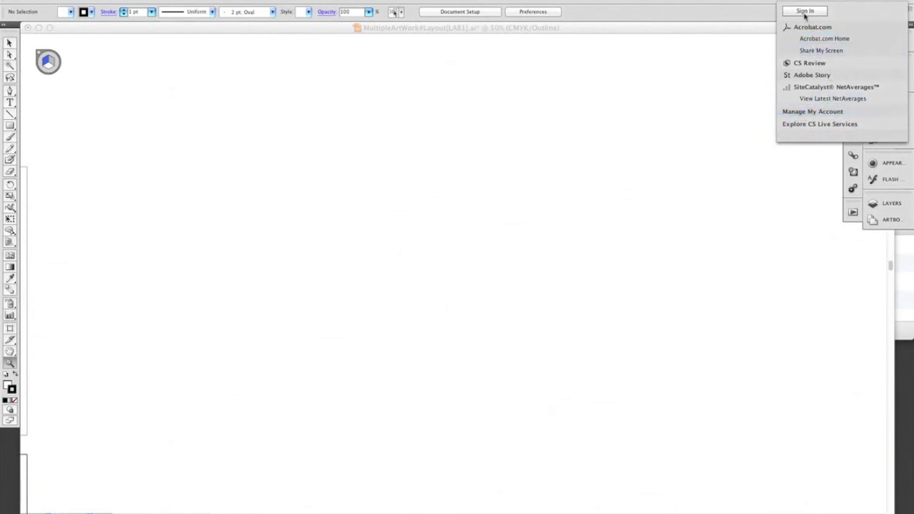
click(741, 14)
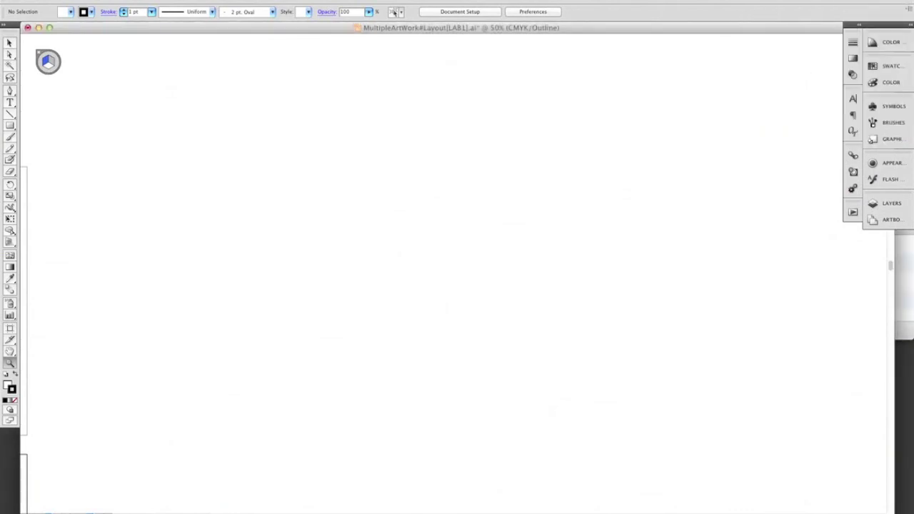
click(909, 10)
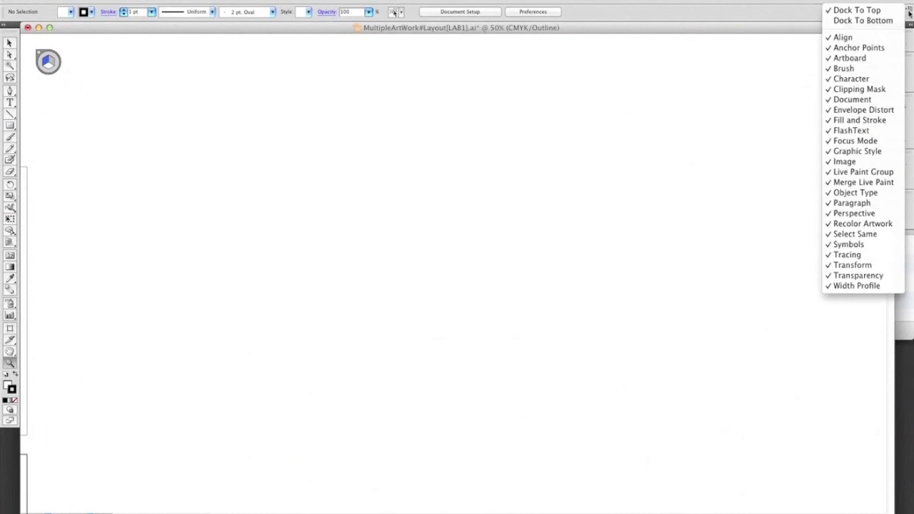
click(860, 10)
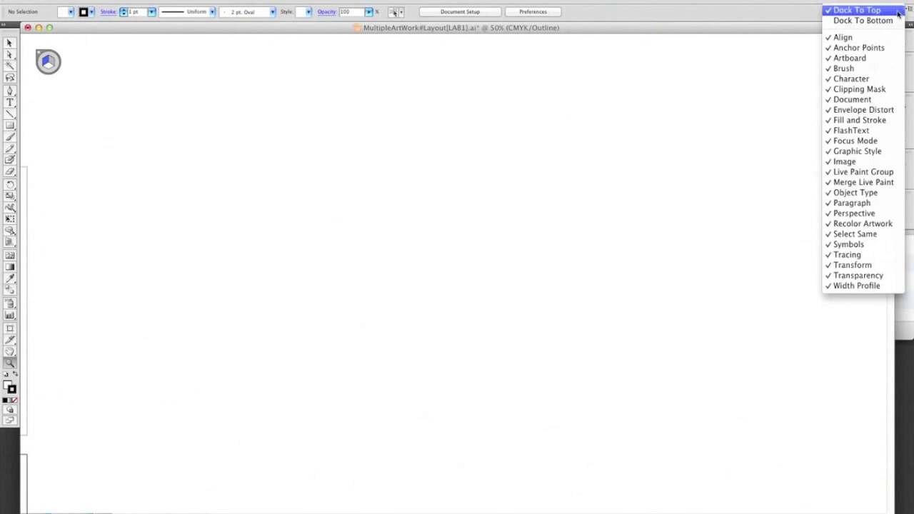